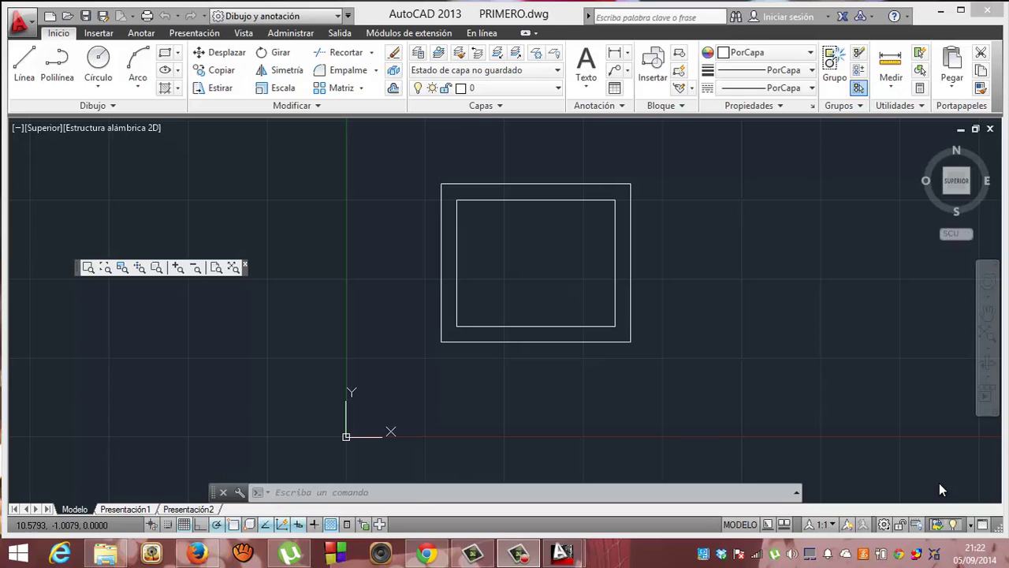
Step: Try to start an offset by entering eqdist and then Equidistancia as command names
{"action": "left_click", "coordinate": [642, 494]}
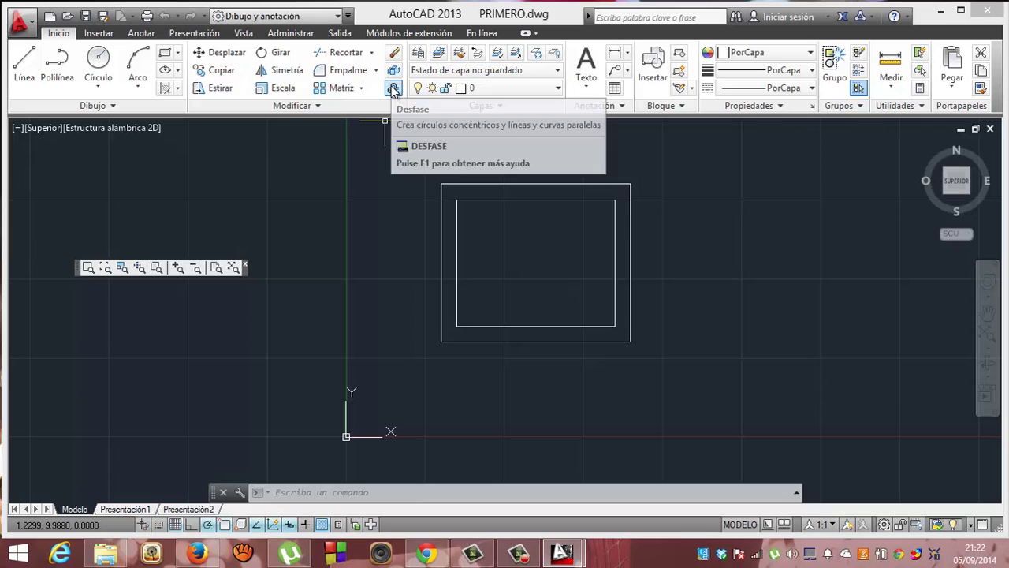
{"action": "left_click", "coordinate": [380, 161]}
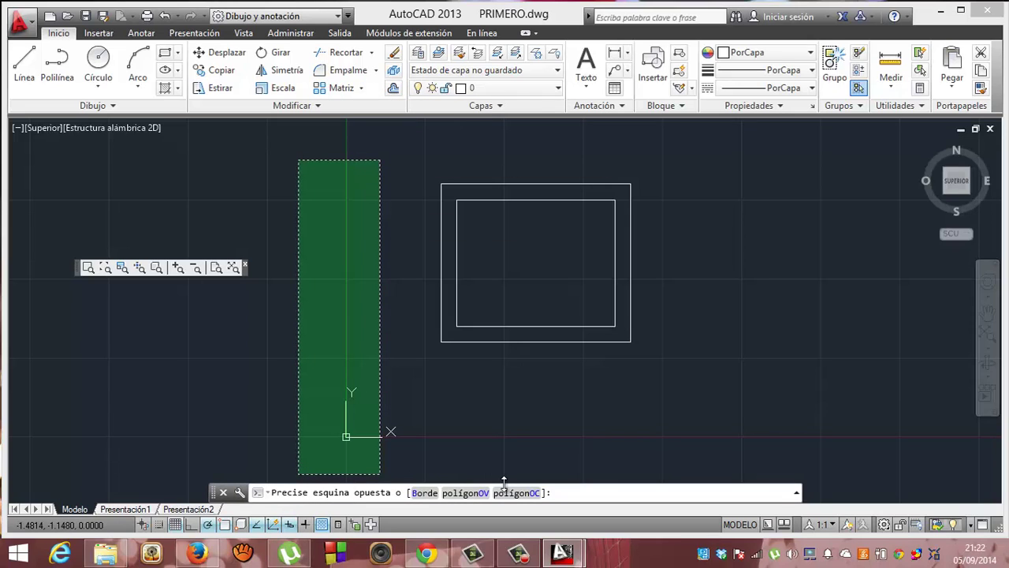
{"action": "key", "text": "Escape"}
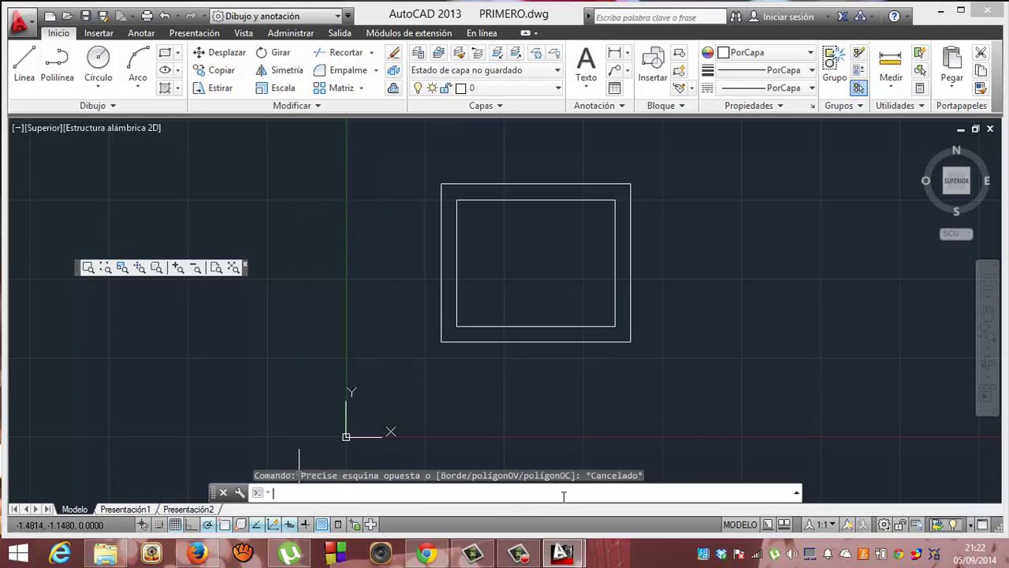
{"action": "type", "text": "eqdist"}
{"action": "key", "text": "Return"}
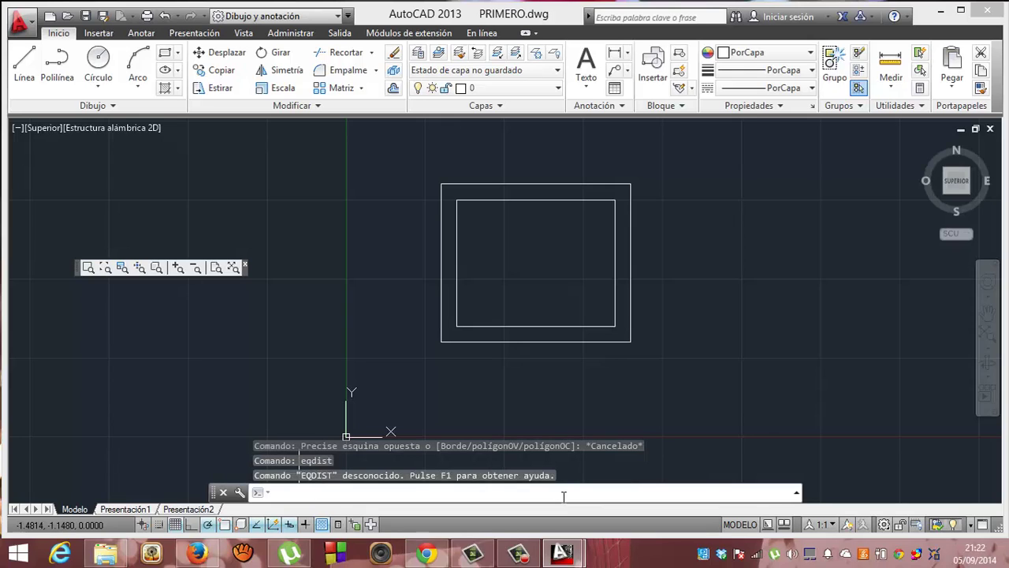
{"action": "type", "text": "EQ"}
{"action": "type", "text": "dis"}
{"action": "type", "text": "t"}
{"action": "key", "text": "Return"}
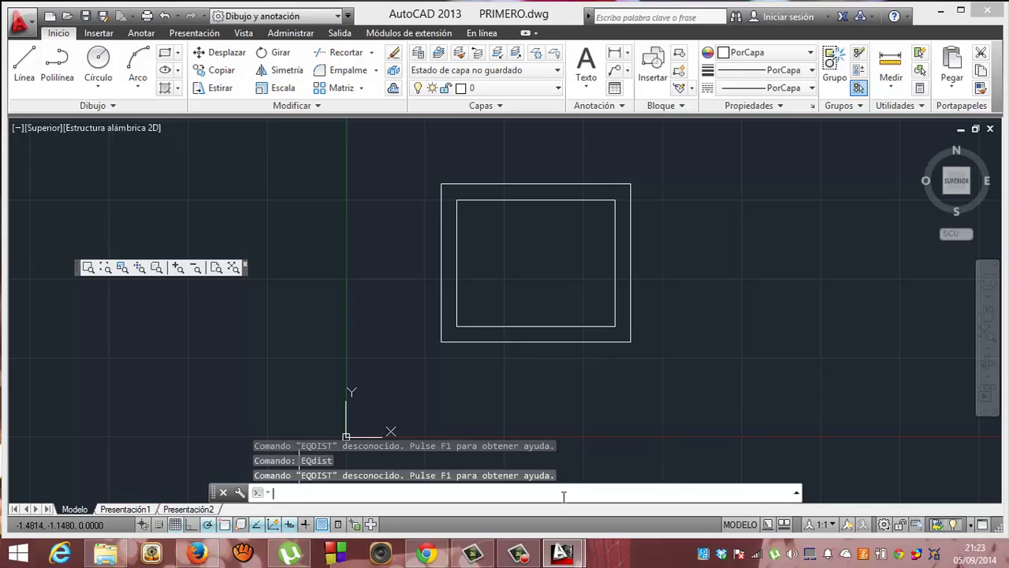
{"action": "type", "text": "Eqdist"}
{"action": "key", "text": "Return"}
{"action": "type", "text": "Equidis"}
{"action": "type", "text": "tancia"}
{"action": "key", "text": "Return"}
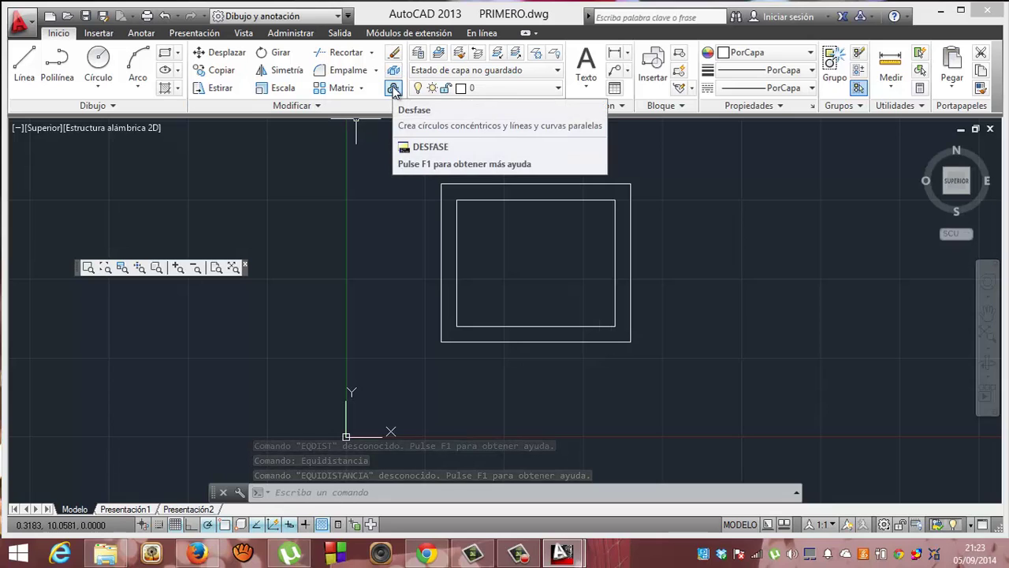
Step: Offset the inner rectangle's right edge 0.5 units inward with DESFASE
{"action": "left_click", "coordinate": [318, 490]}
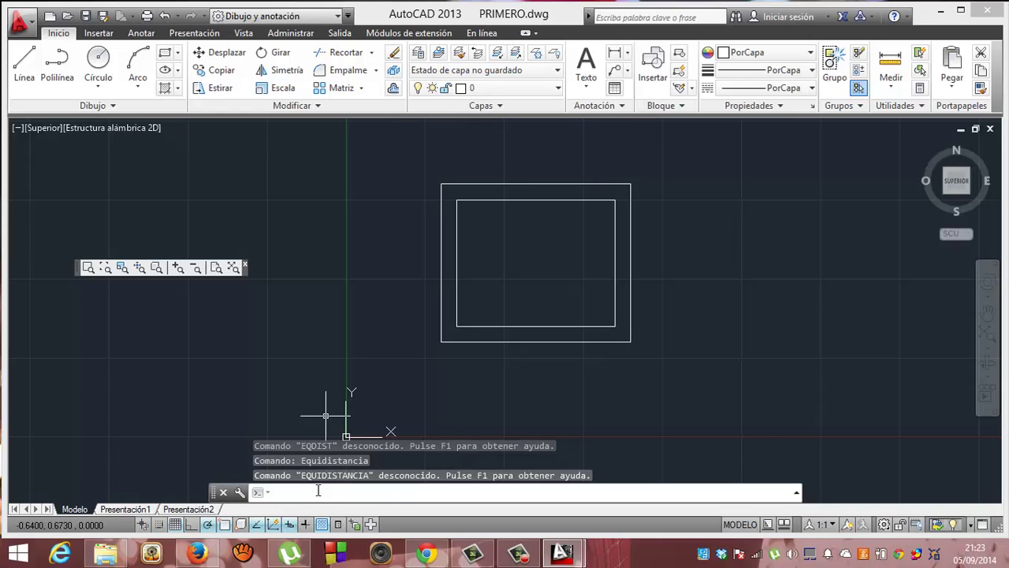
{"action": "type", "text": "des"}
{"action": "type", "text": "fase"}
{"action": "key", "text": "Return"}
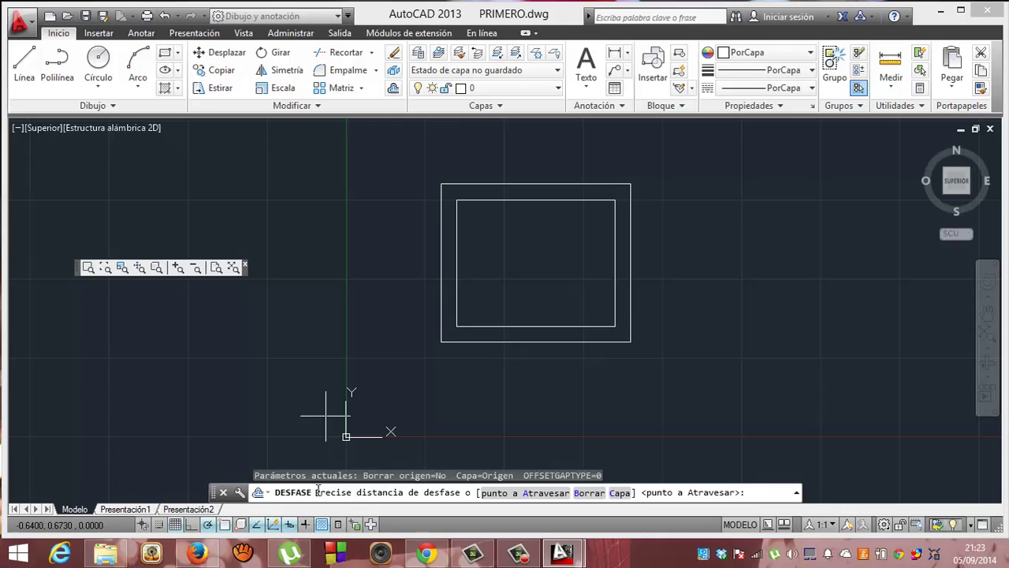
{"action": "type", "text": "0"}
{"action": "type", "text": ".5"}
{"action": "key", "text": "Return"}
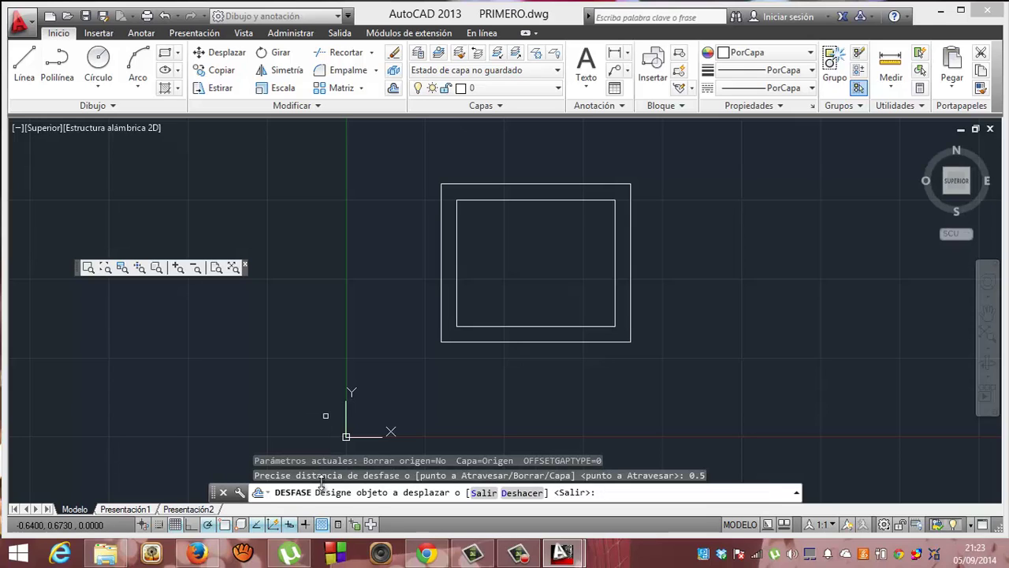
{"action": "left_click", "coordinate": [616, 241]}
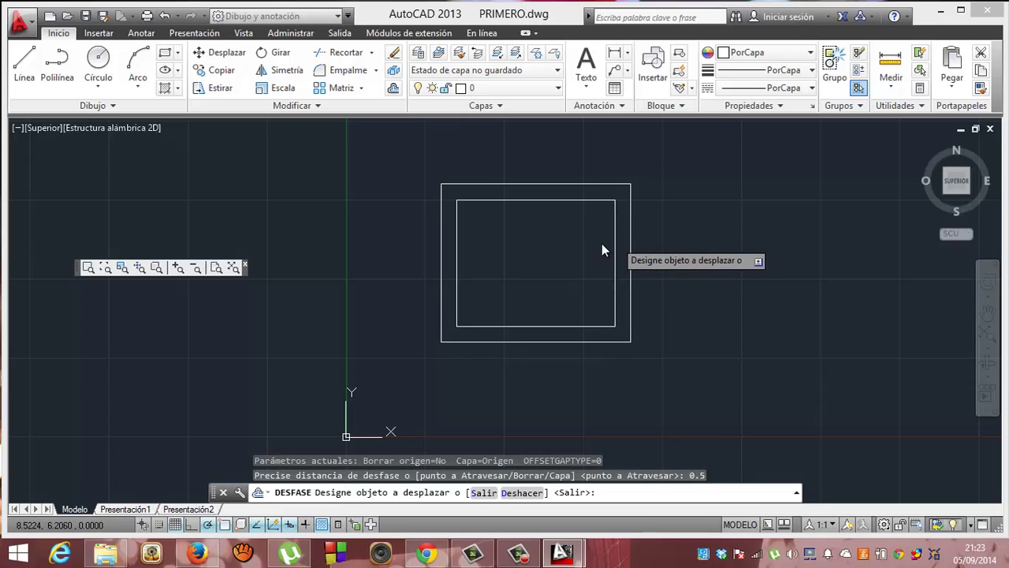
{"action": "left_click", "coordinate": [572, 246]}
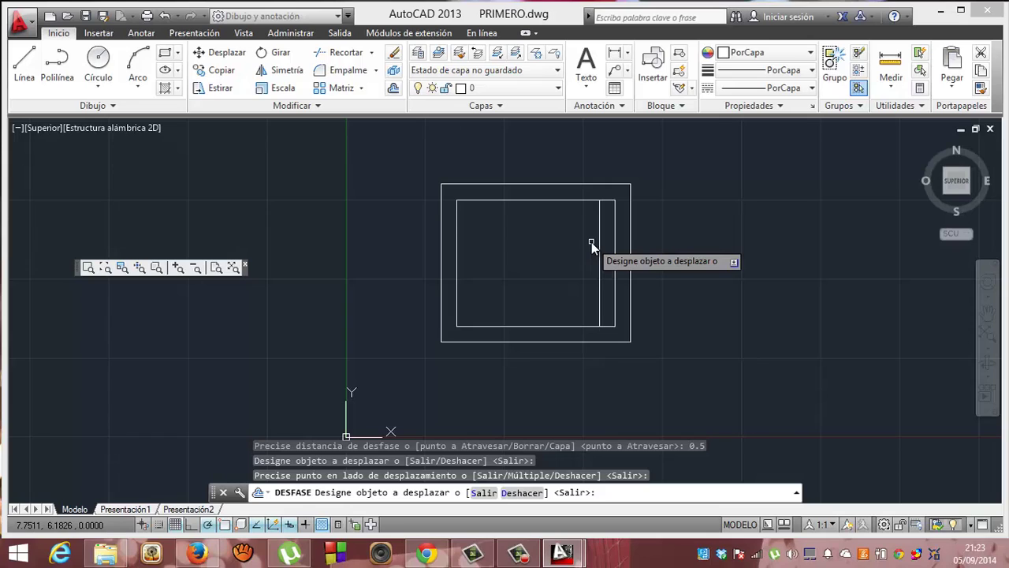
{"action": "key", "text": "Return"}
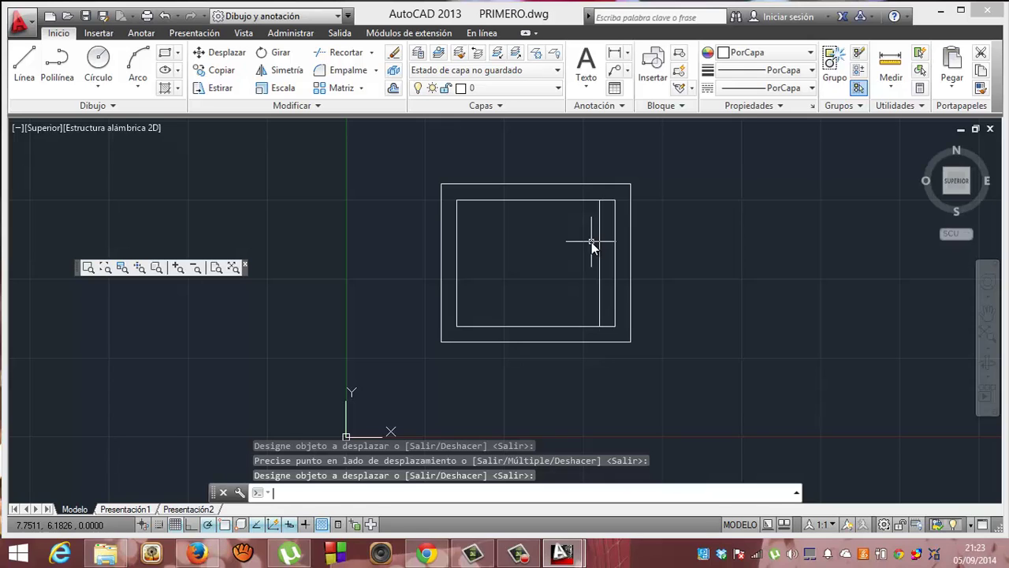
{"action": "key", "text": "Escape"}
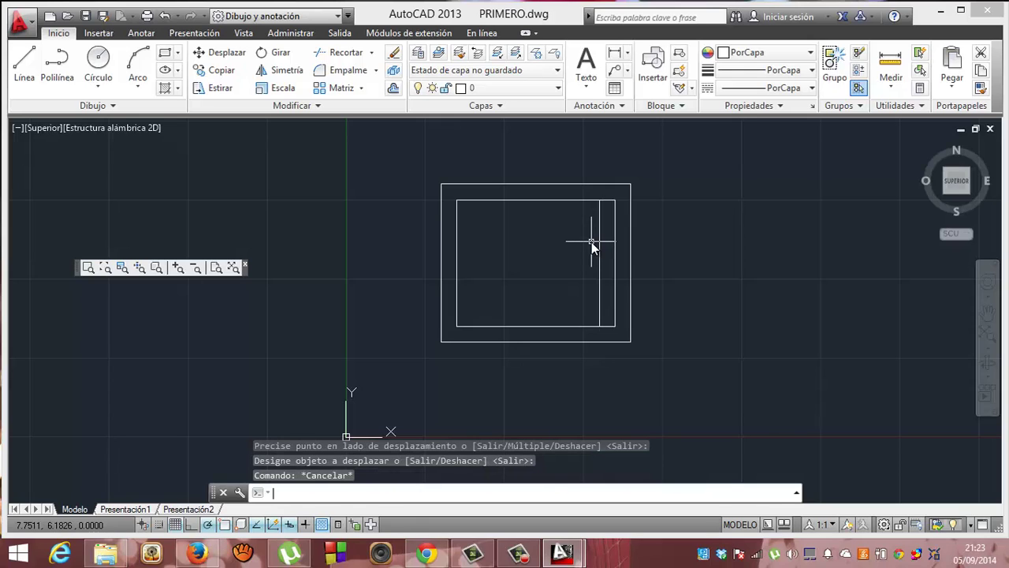
Step: Offset the new 0.5 vertical line by 2 units to its left with DESFASE
{"action": "type", "text": "DESFASE"}
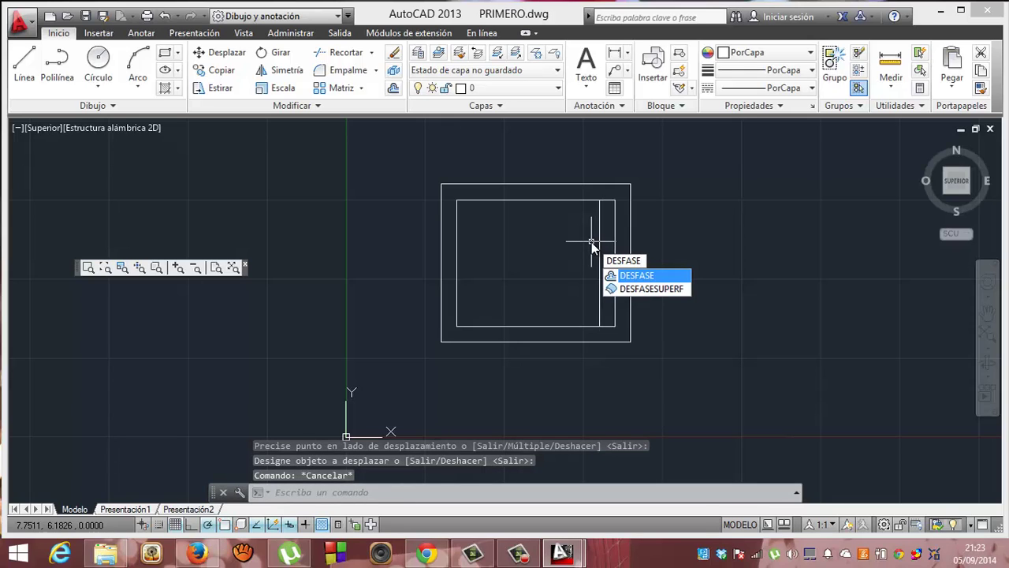
{"action": "key", "text": "Return"}
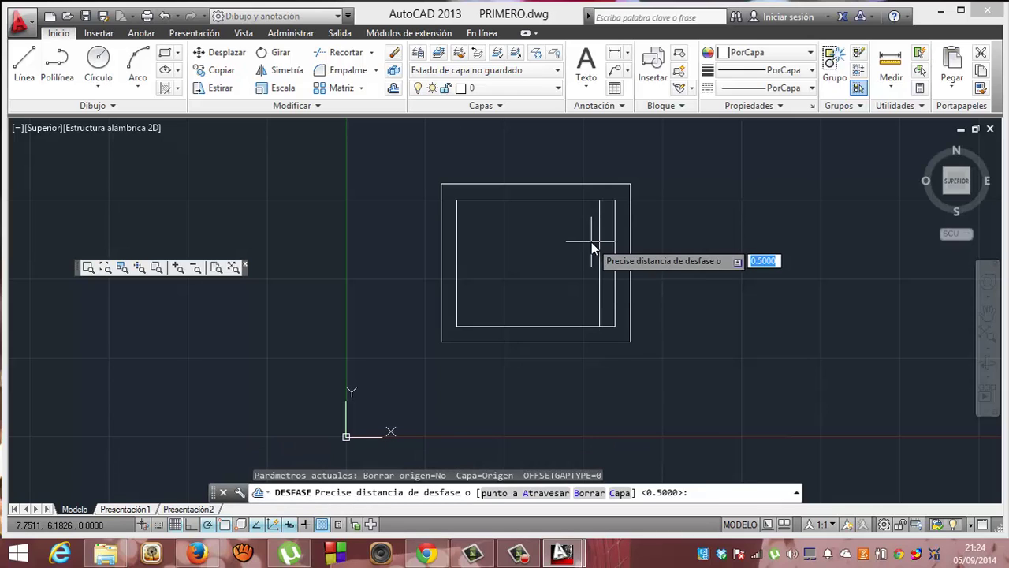
{"action": "type", "text": "2"}
{"action": "key", "text": "Return"}
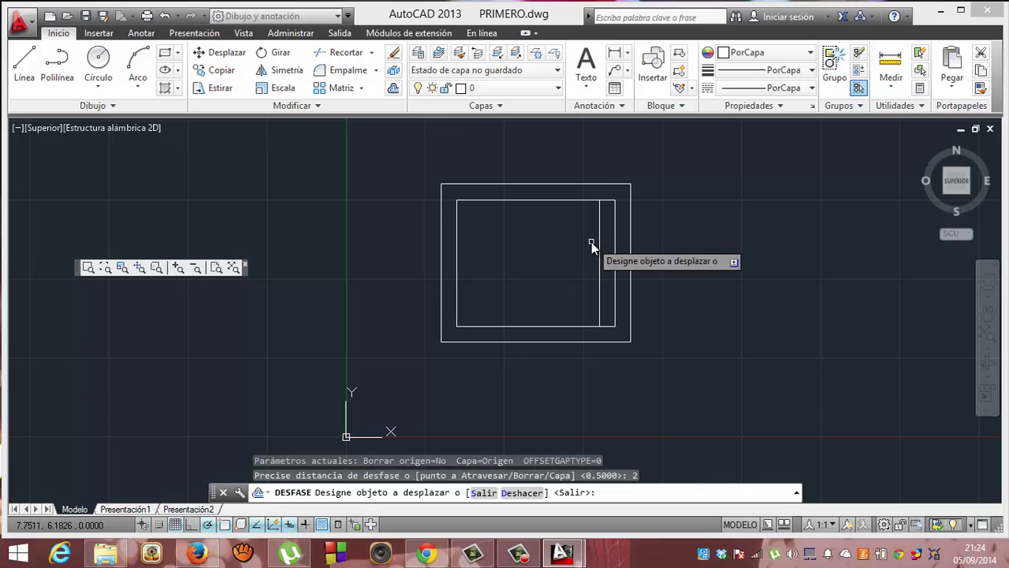
{"action": "left_click", "coordinate": [597, 242]}
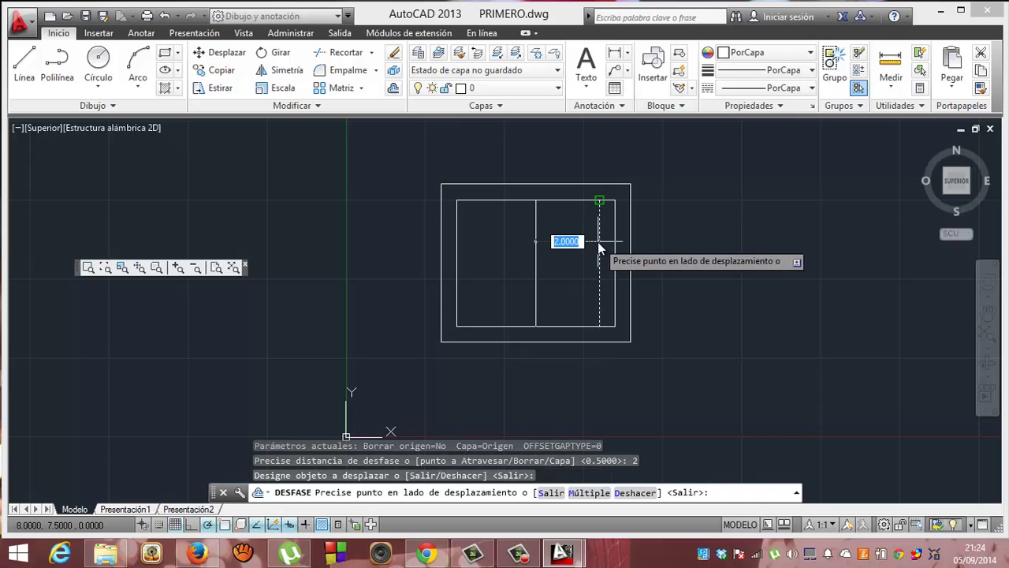
{"action": "left_click", "coordinate": [525, 241]}
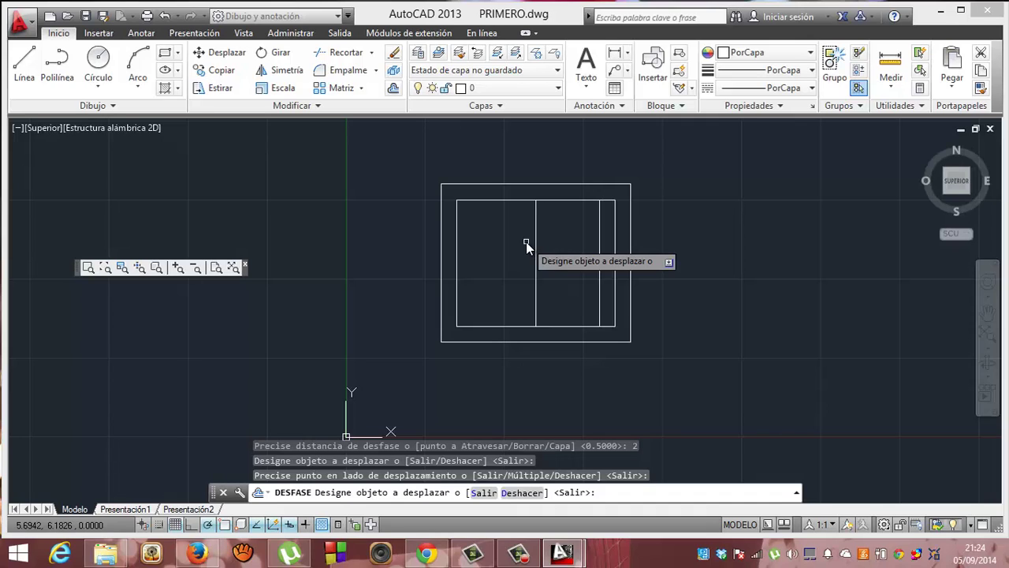
Step: Extend the middle vertical line down to the outer rectangle's bottom edge
{"action": "left_click", "coordinate": [371, 53]}
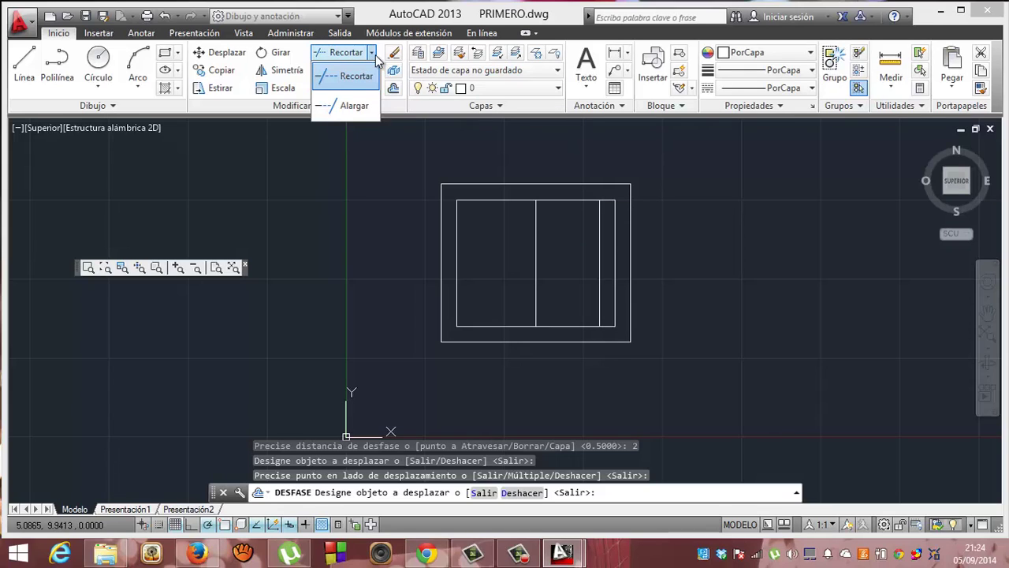
{"action": "left_click", "coordinate": [353, 104]}
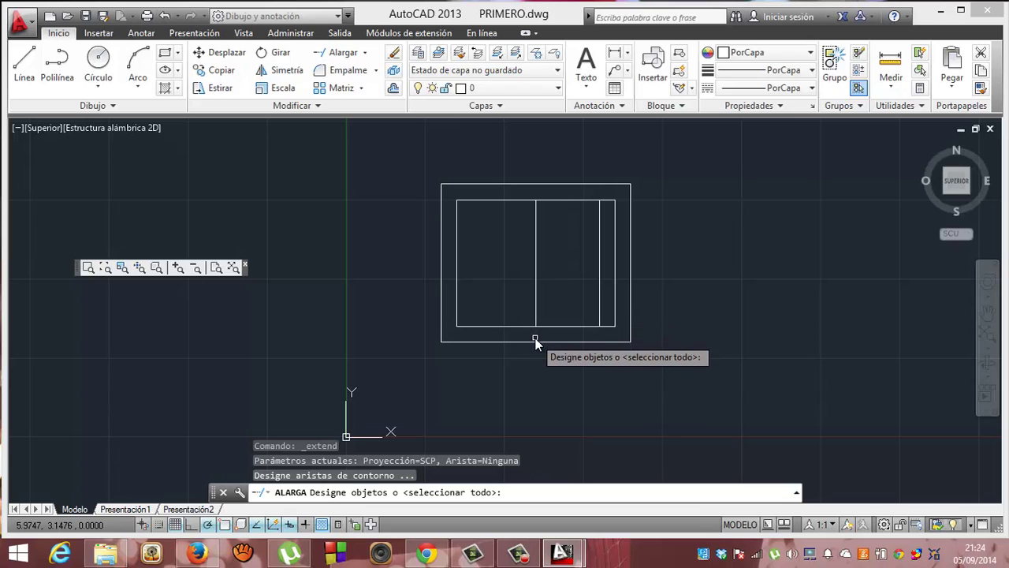
{"action": "left_click", "coordinate": [535, 342]}
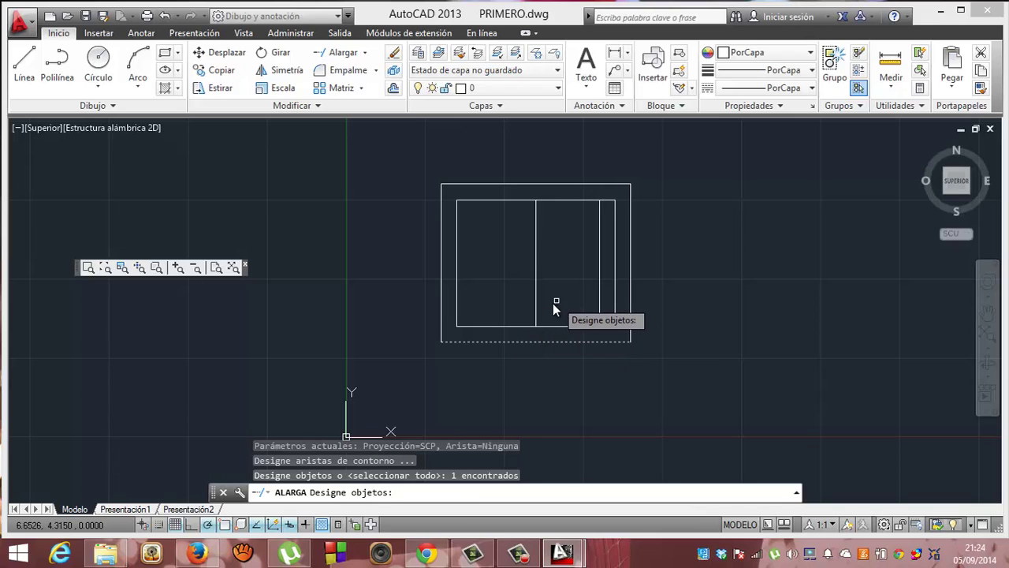
{"action": "left_click", "coordinate": [536, 310]}
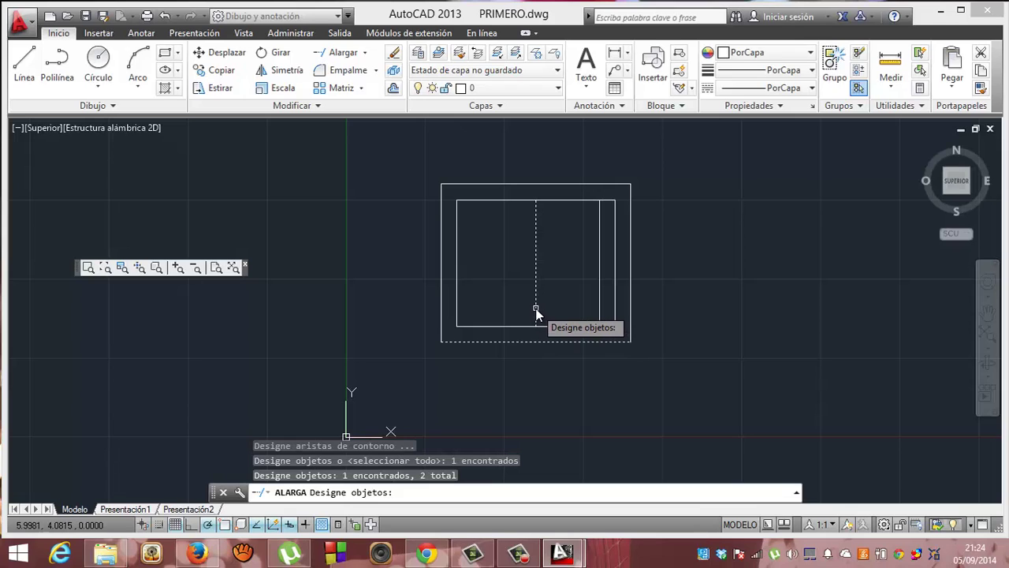
{"action": "key", "text": "Escape"}
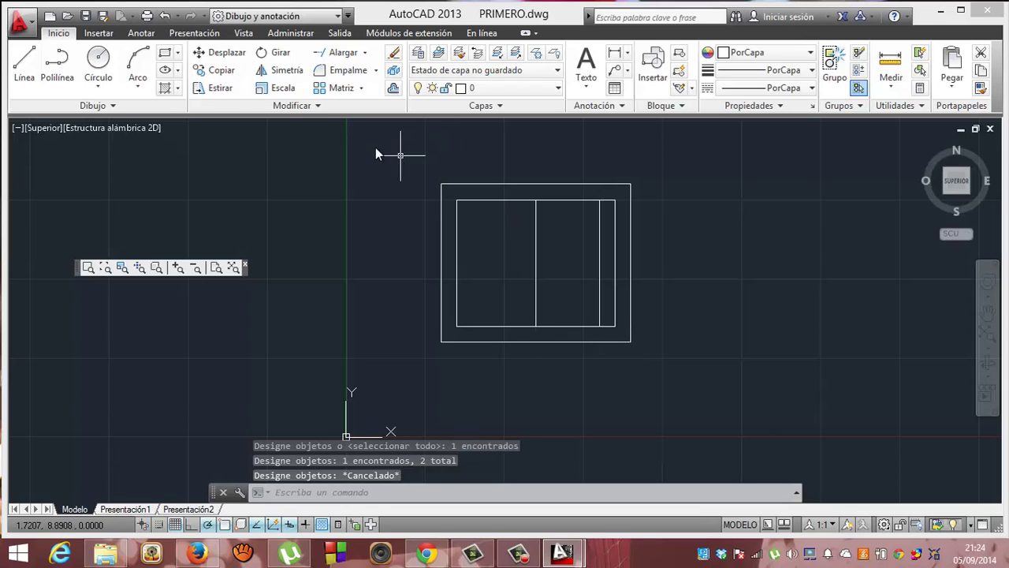
{"action": "left_click", "coordinate": [341, 52]}
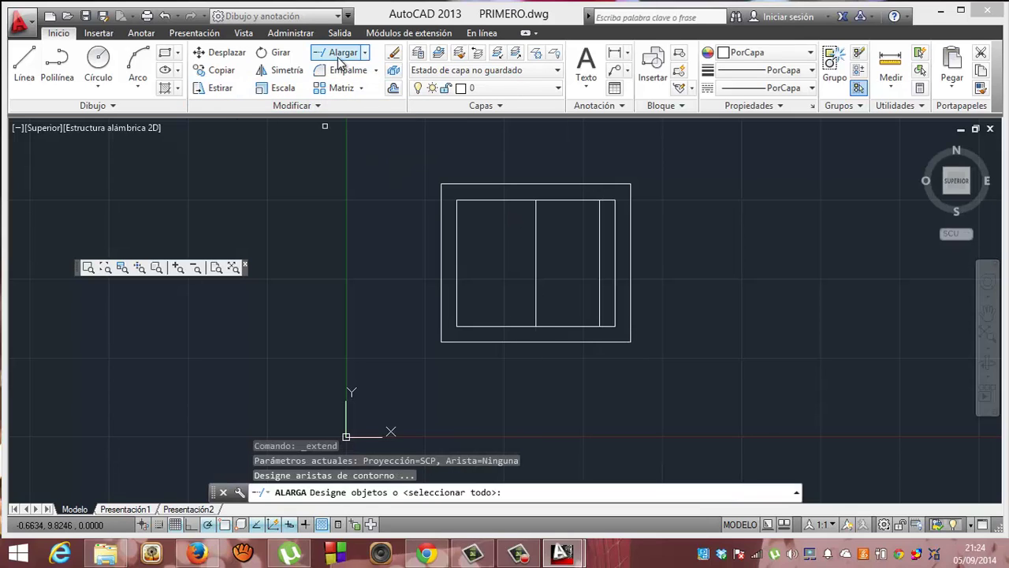
{"action": "left_click", "coordinate": [514, 342]}
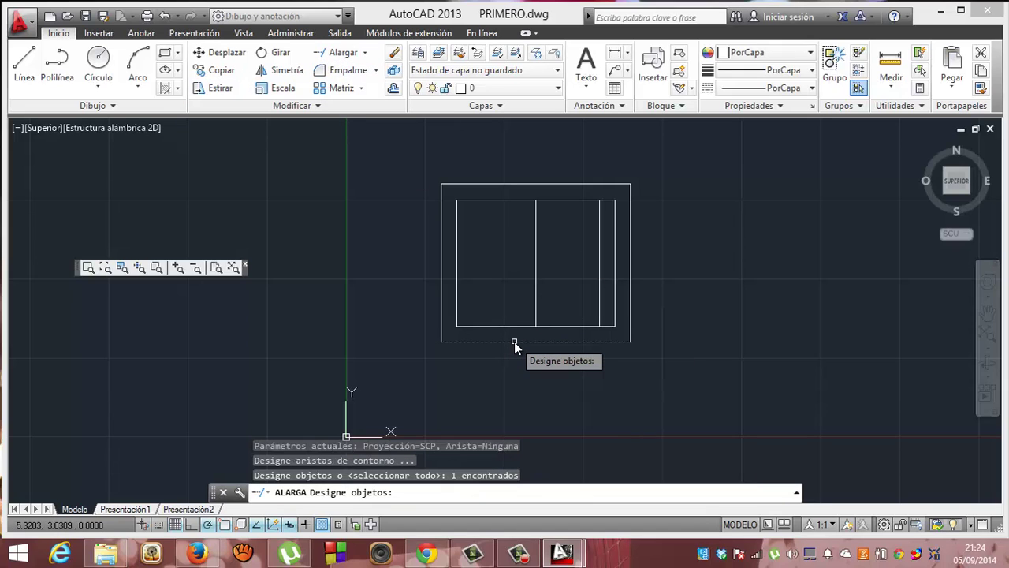
{"action": "key", "text": "Return"}
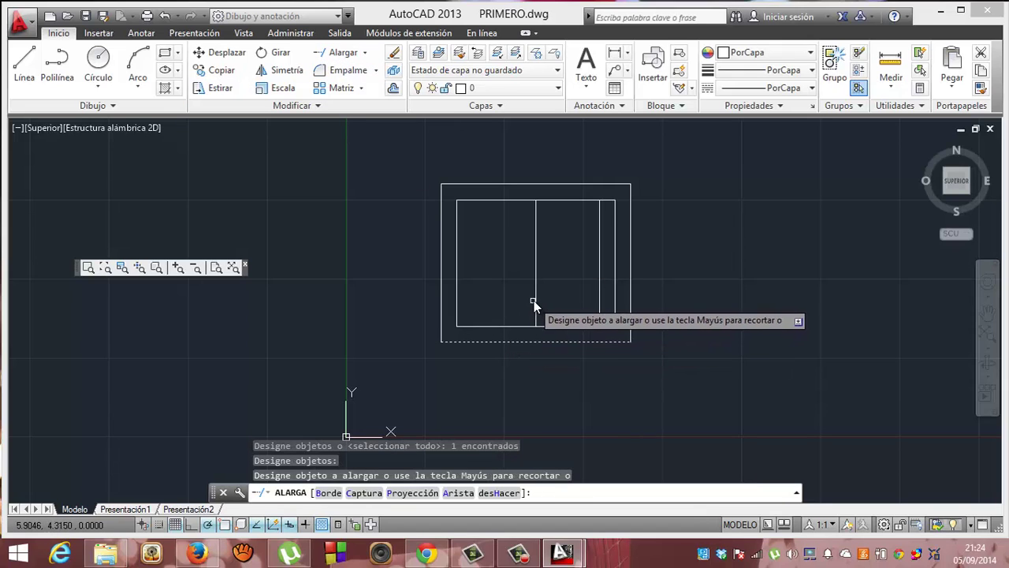
{"action": "left_click", "coordinate": [536, 302]}
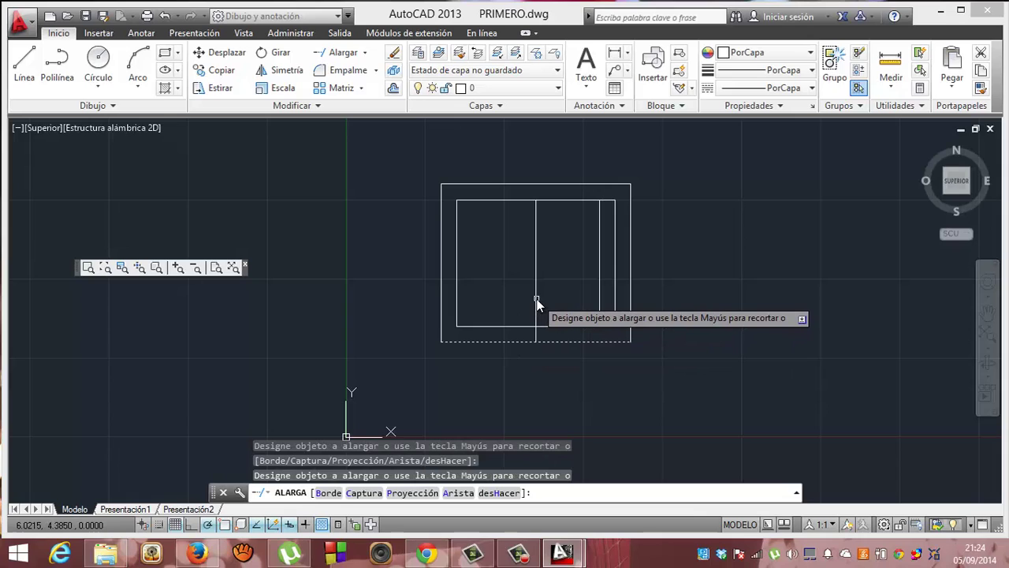
{"action": "key", "text": "Return"}
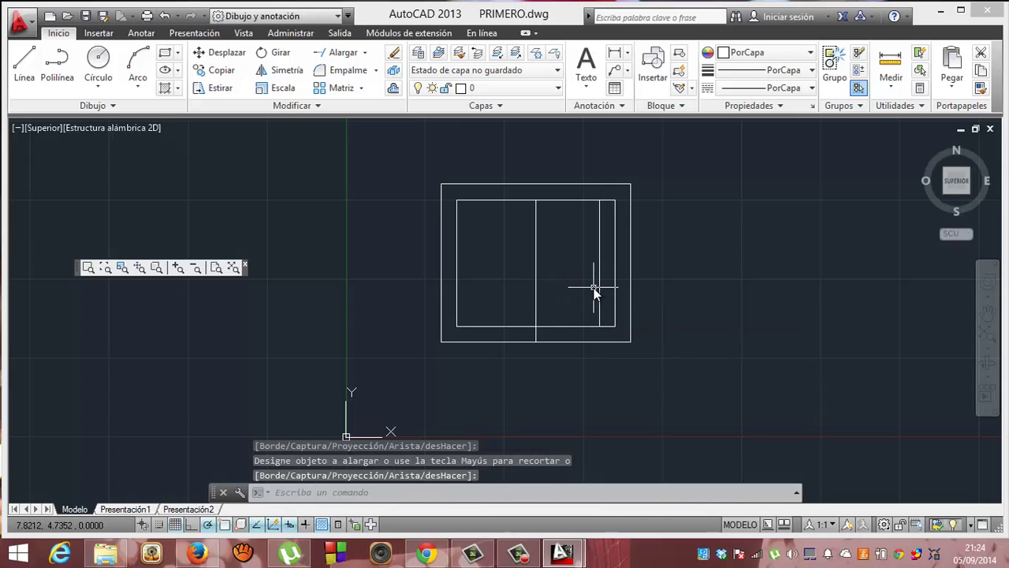
Step: Extend the right vertical line down to the same outer bottom edge
{"action": "key", "text": "Return"}
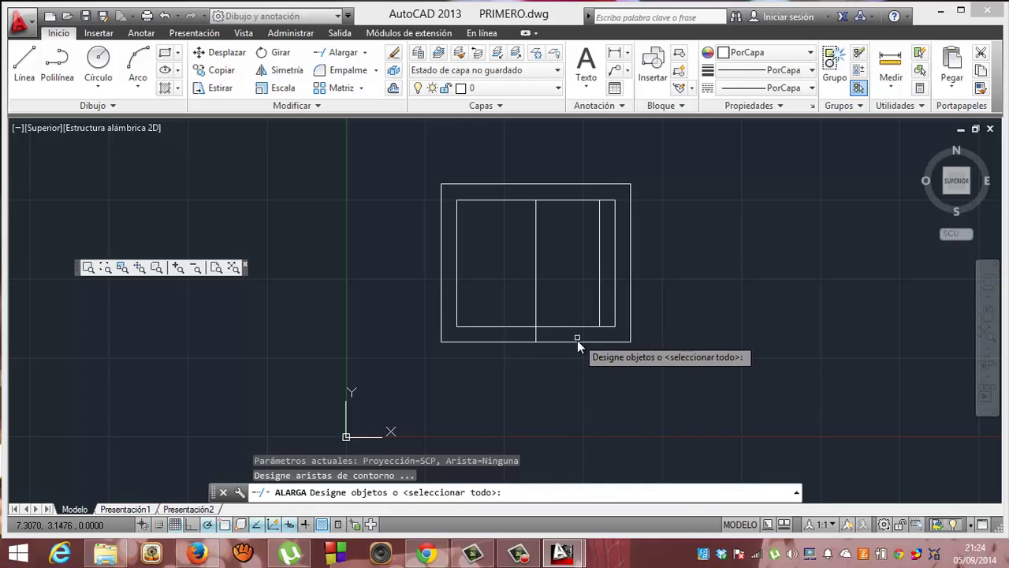
{"action": "left_click", "coordinate": [577, 343]}
{"action": "key", "text": "Return"}
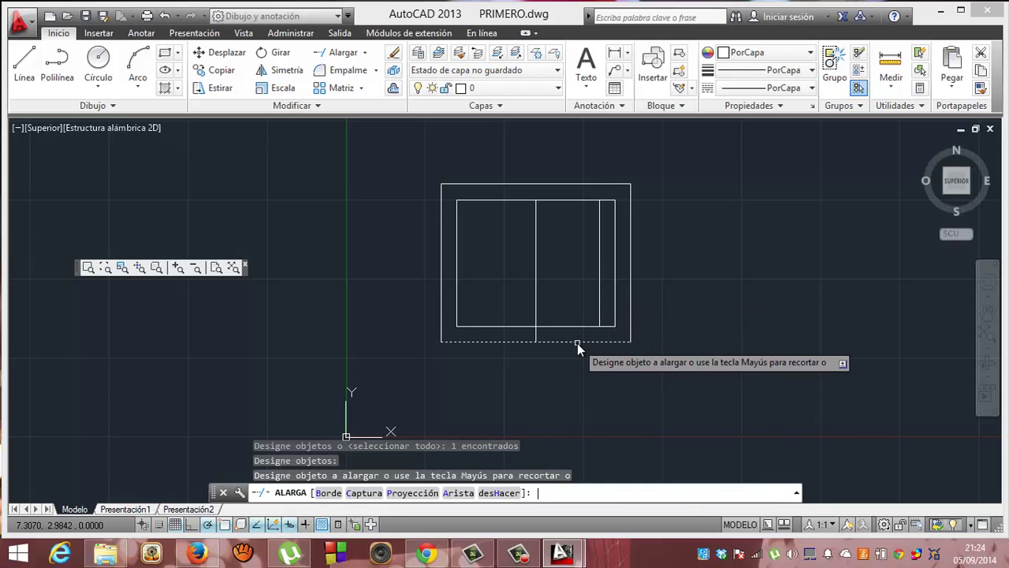
{"action": "left_click", "coordinate": [601, 303]}
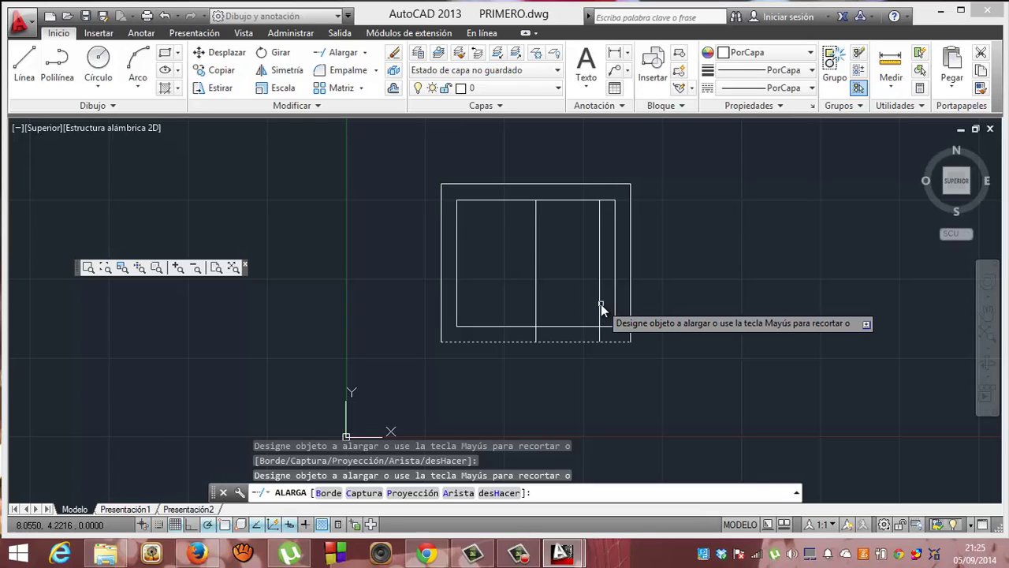
Step: Trim the inner and outer bottom edges between the two vertical lines
{"action": "left_click", "coordinate": [365, 52]}
{"action": "left_click", "coordinate": [354, 76]}
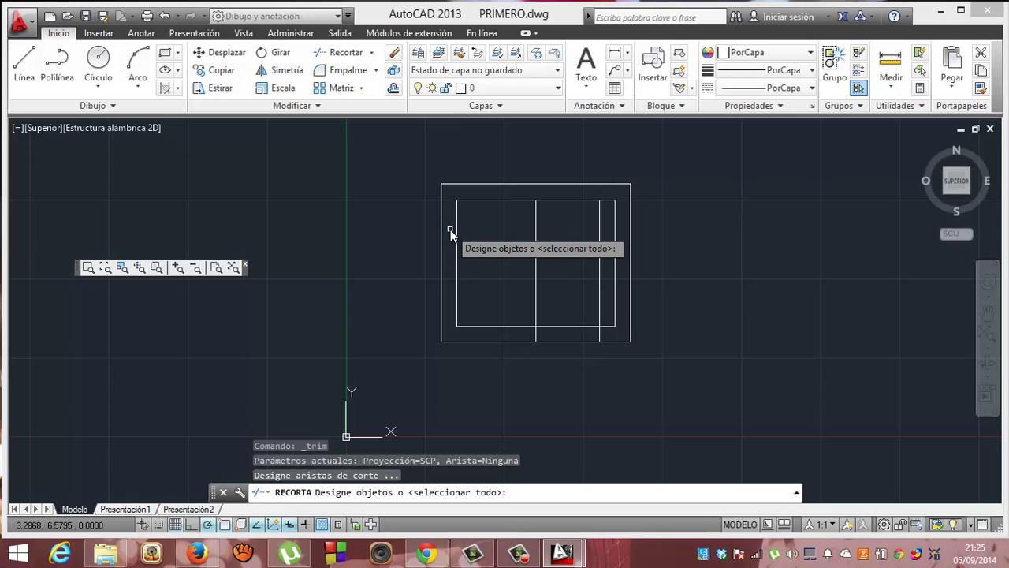
{"action": "left_click", "coordinate": [537, 284]}
{"action": "left_click", "coordinate": [600, 278]}
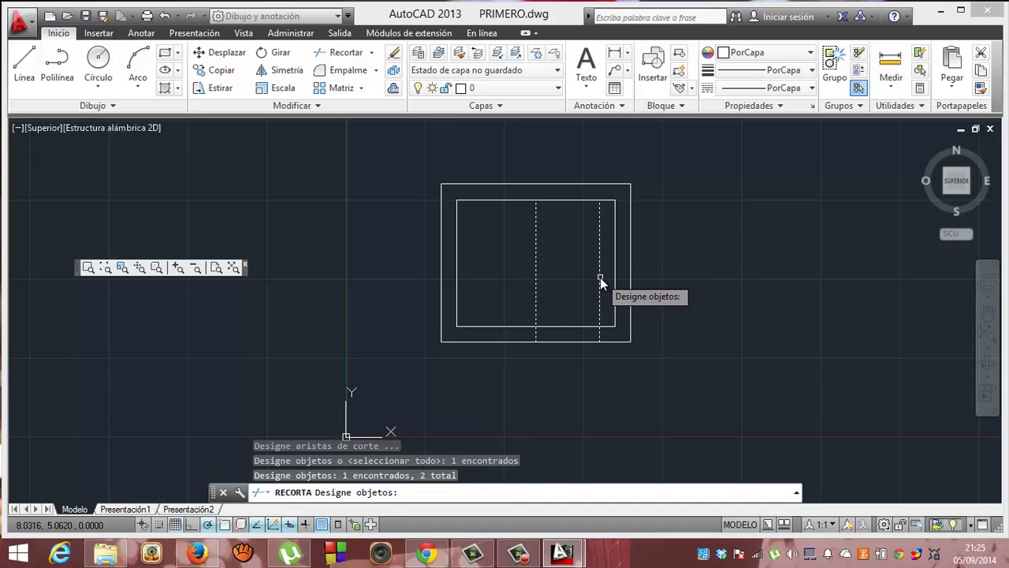
{"action": "key", "text": "Return"}
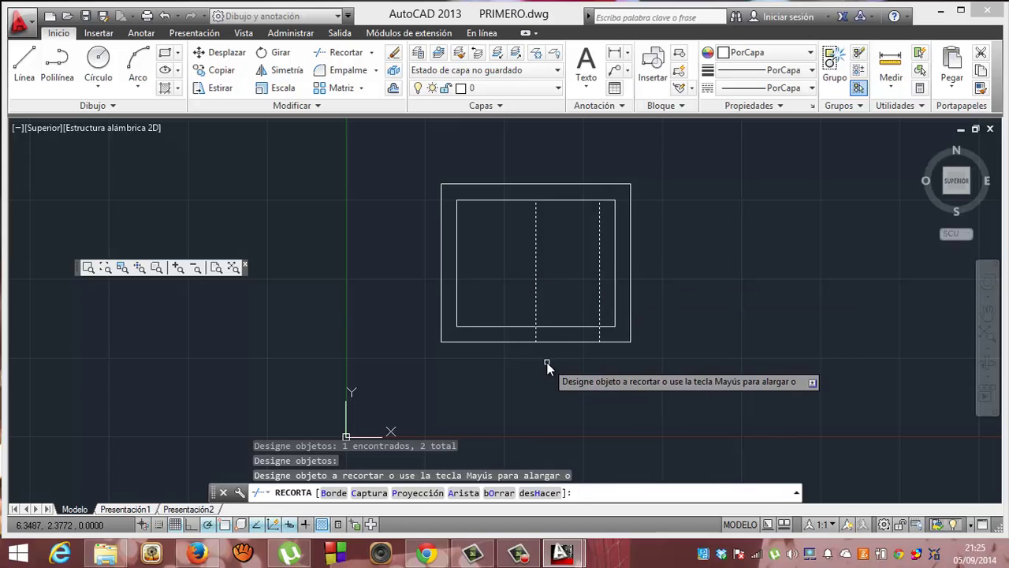
{"action": "left_click", "coordinate": [572, 325]}
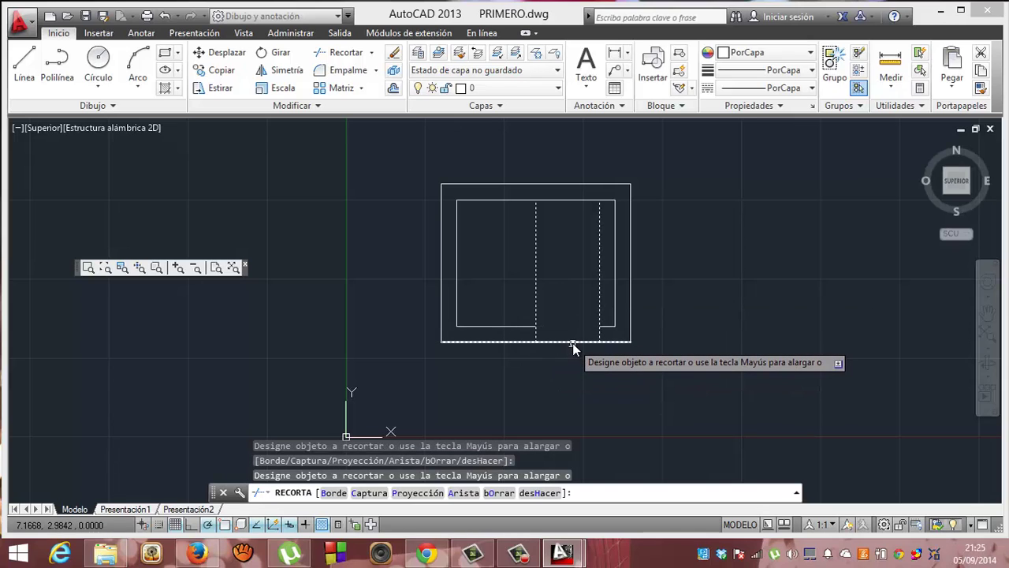
{"action": "left_click", "coordinate": [573, 343]}
{"action": "key", "text": "Return"}
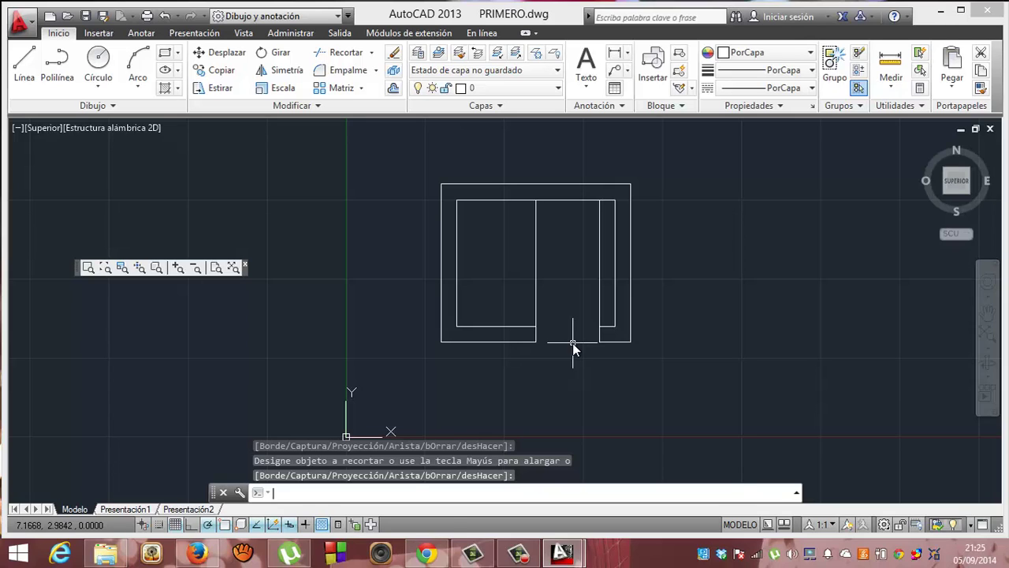
Step: Dismiss the Windows charms overlay and select the inner bottom edge left of the gap
{"action": "key", "text": "super+c"}
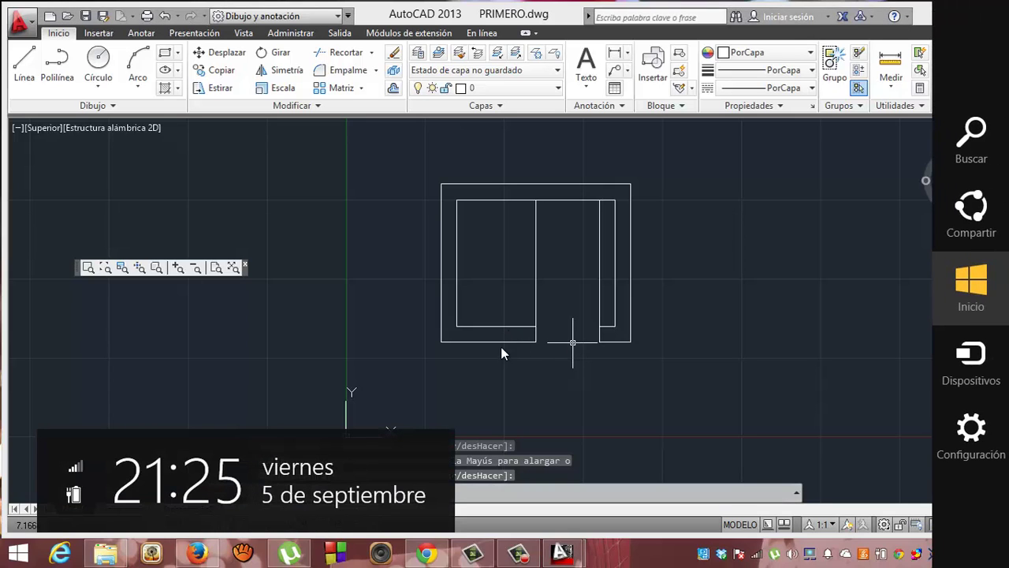
{"action": "left_click", "coordinate": [500, 349]}
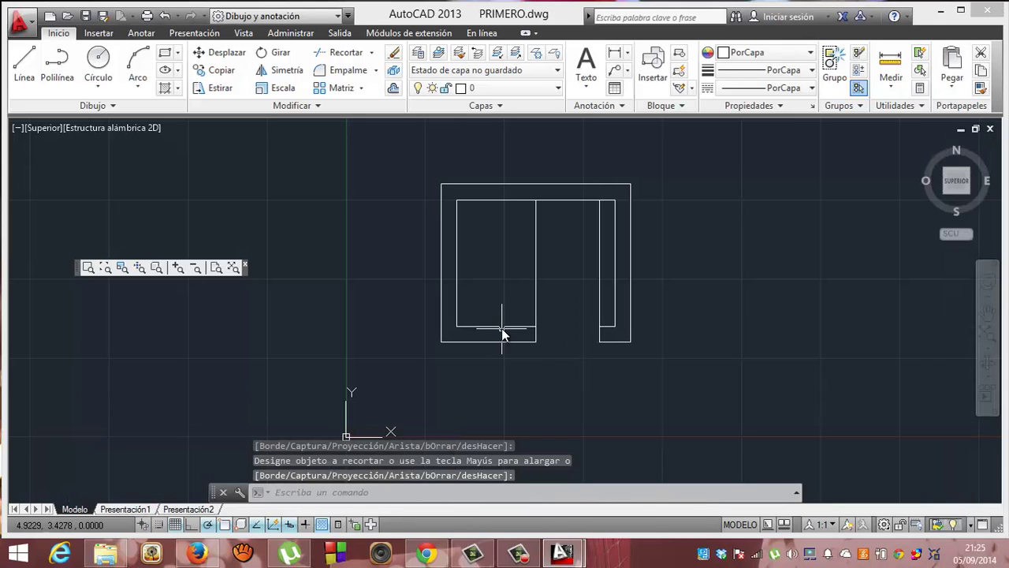
{"action": "key", "text": "Return"}
{"action": "left_click", "coordinate": [503, 325]}
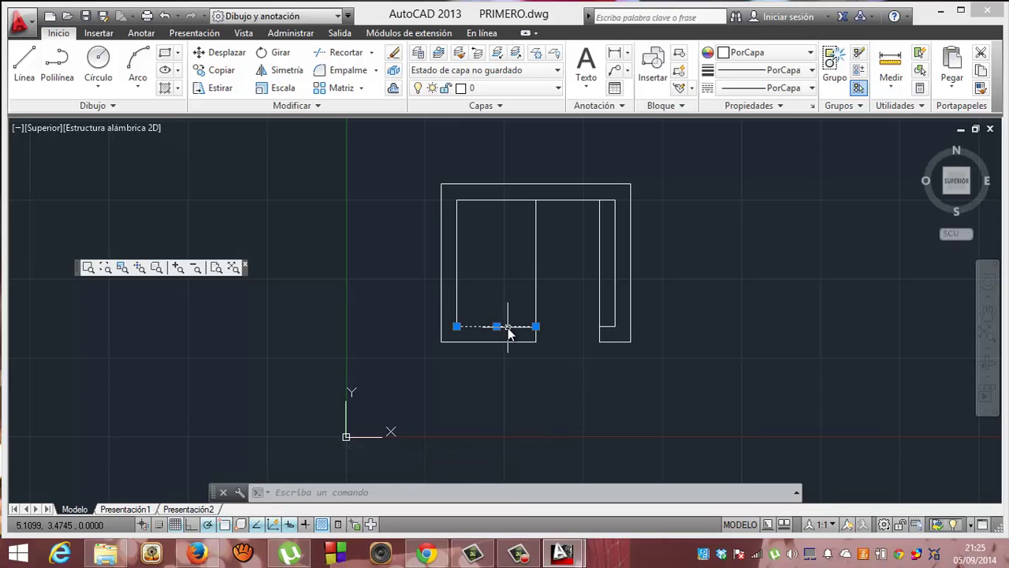
Step: Trim the middle and right vertical lines above the inner bottom edge, leaving short stubs
{"action": "key", "text": "Delete"}
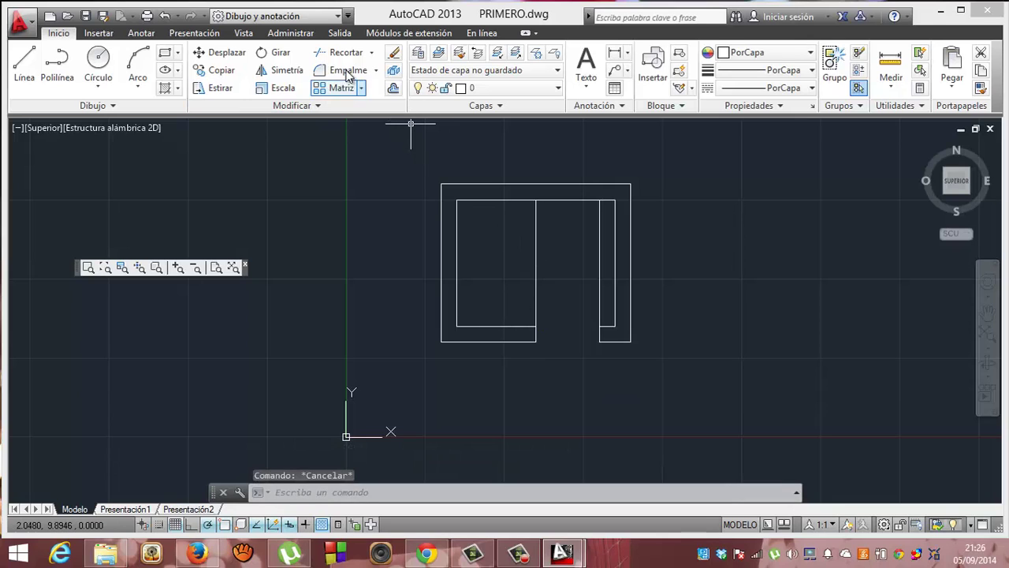
{"action": "left_click", "coordinate": [345, 55]}
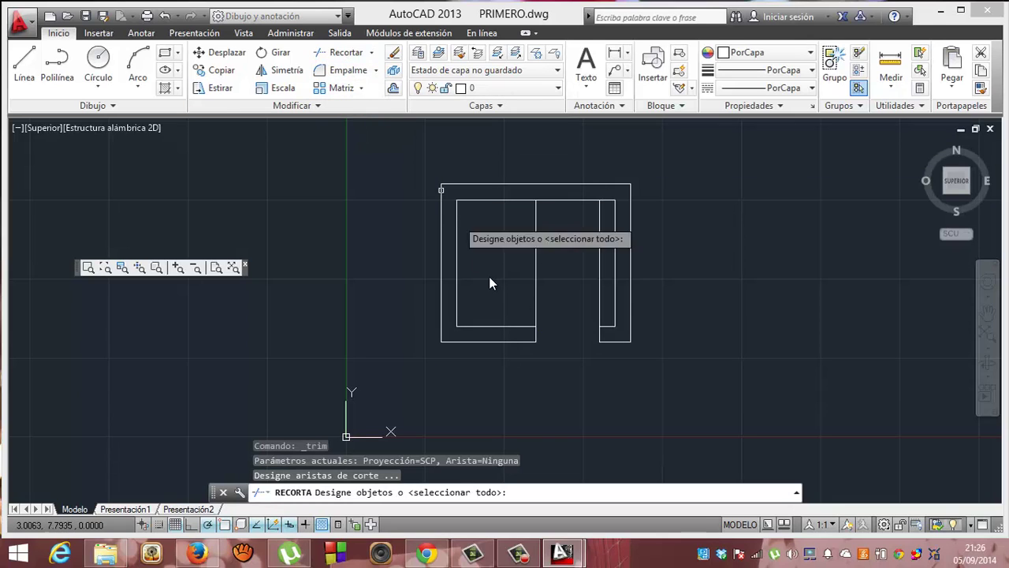
{"action": "left_click", "coordinate": [491, 326]}
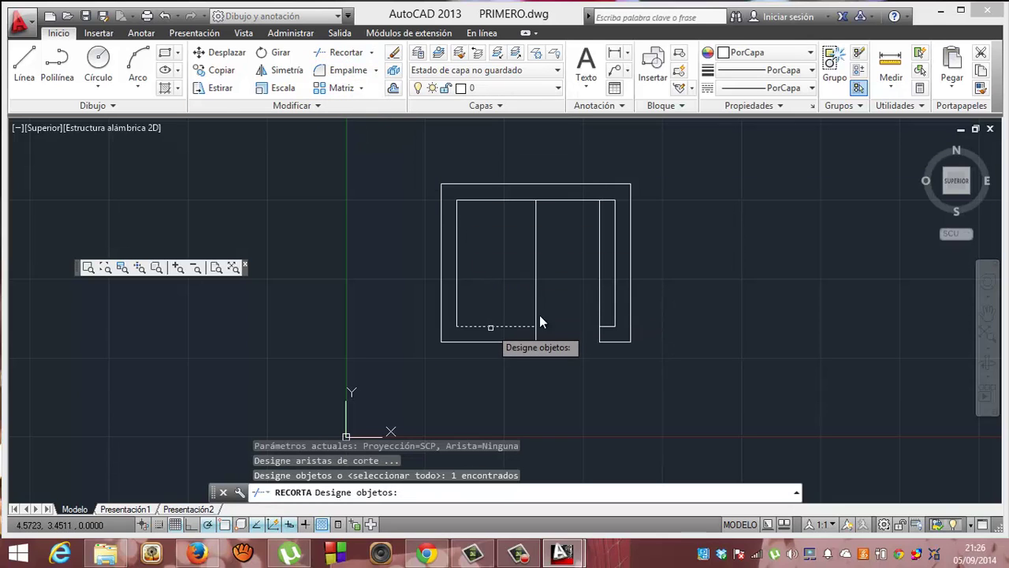
{"action": "left_click", "coordinate": [609, 330]}
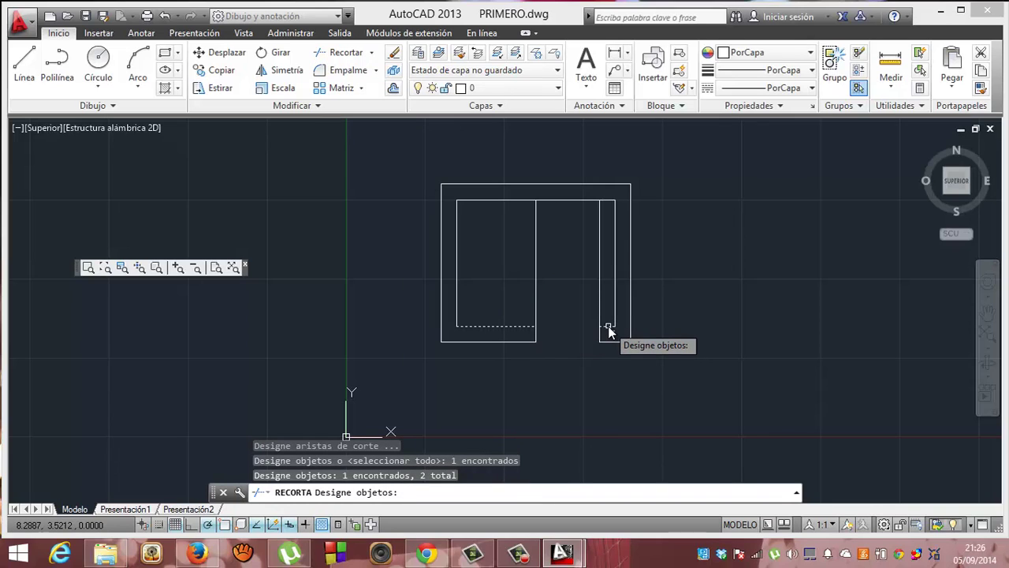
{"action": "key", "text": "Return"}
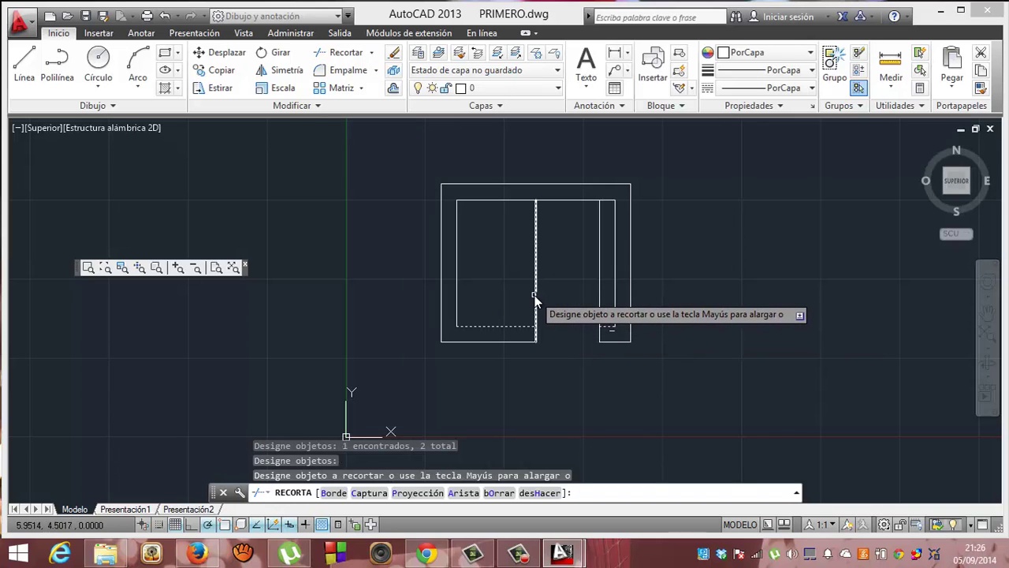
{"action": "left_click", "coordinate": [536, 299]}
{"action": "left_click", "coordinate": [599, 281]}
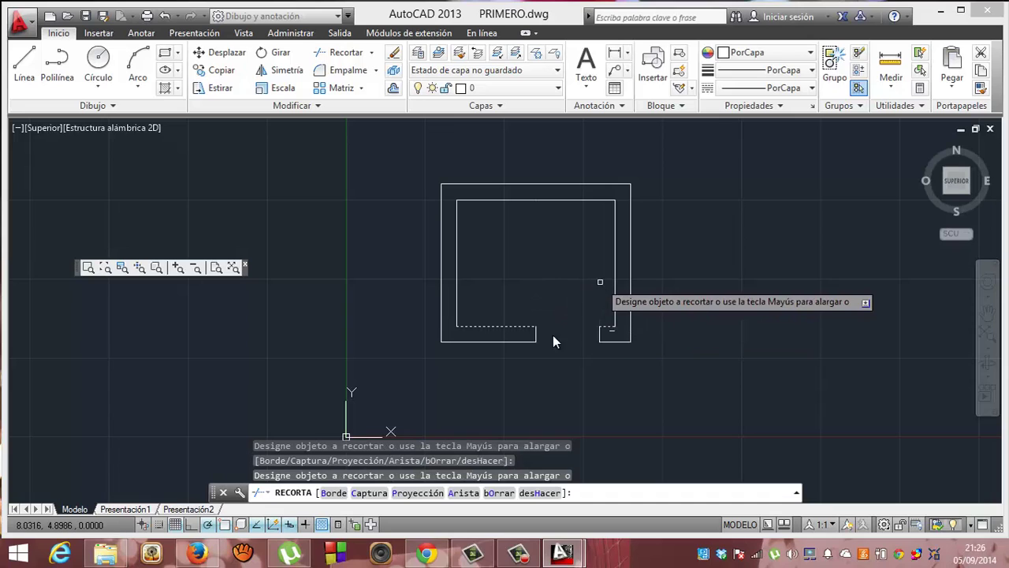
{"action": "key", "text": "Escape"}
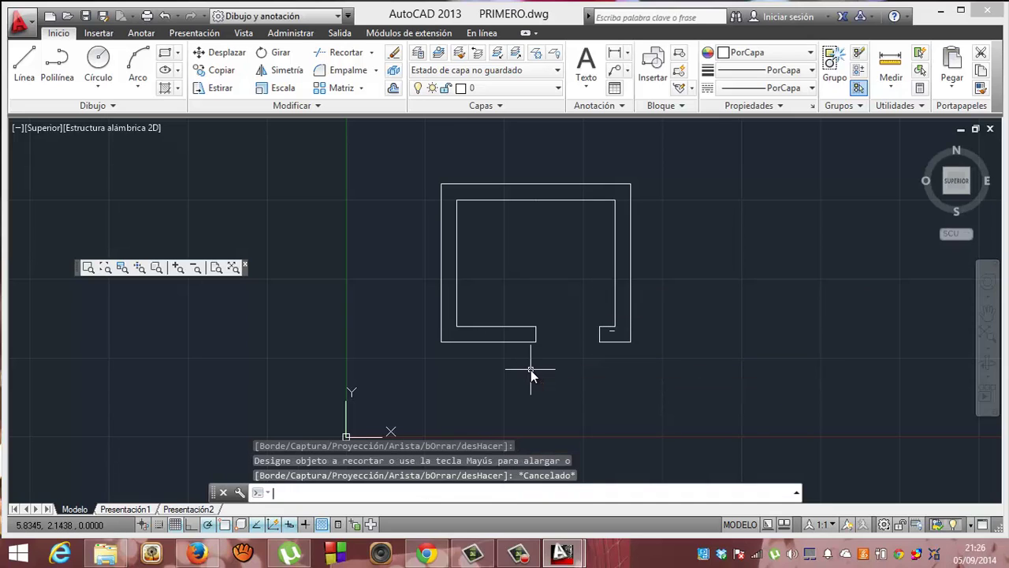
{"action": "left_click", "coordinate": [612, 331]}
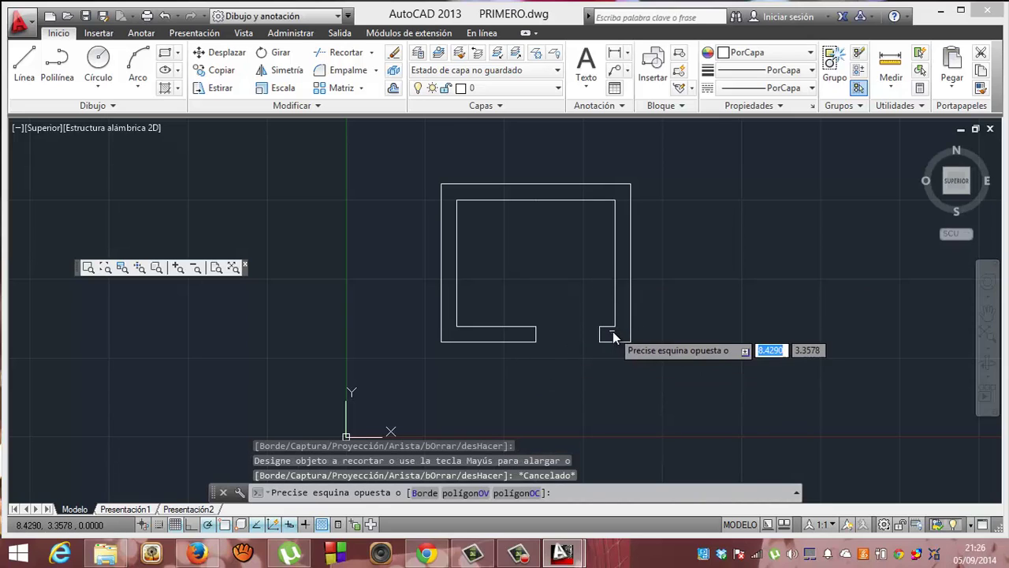
{"action": "key", "text": "Escape"}
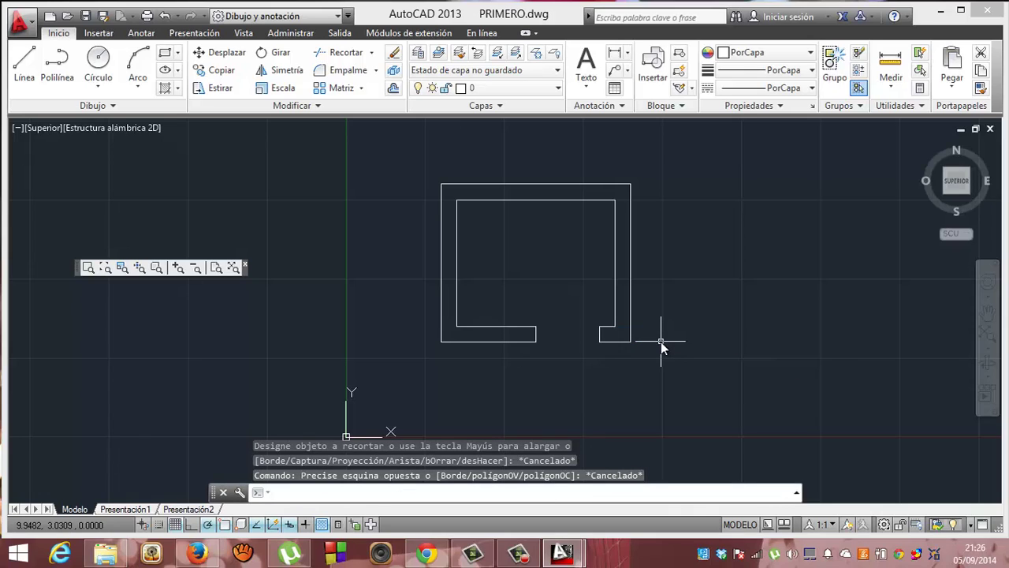